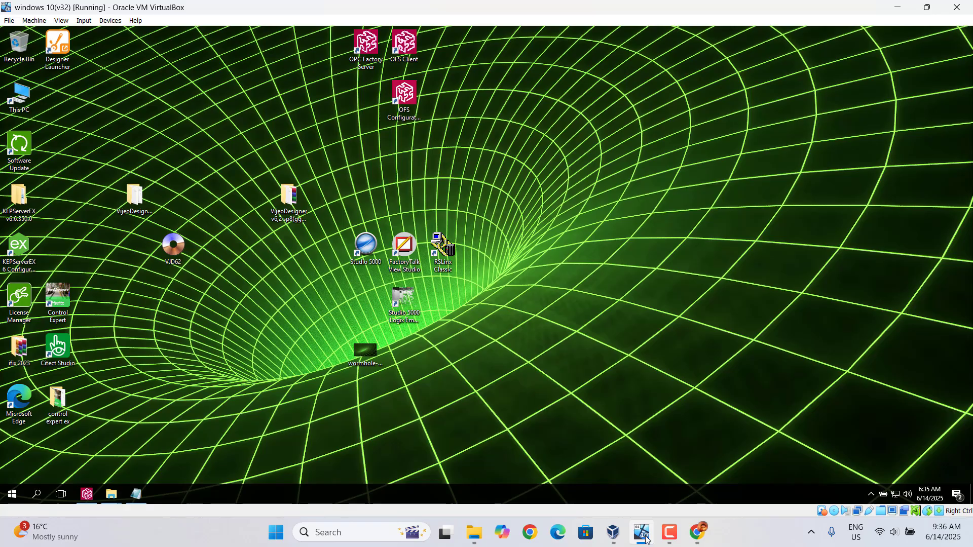
# Bring the Chrome window with the Vijeo Designer V6.2 (VJD62.iso) download page forward
pyautogui.click(700, 536)
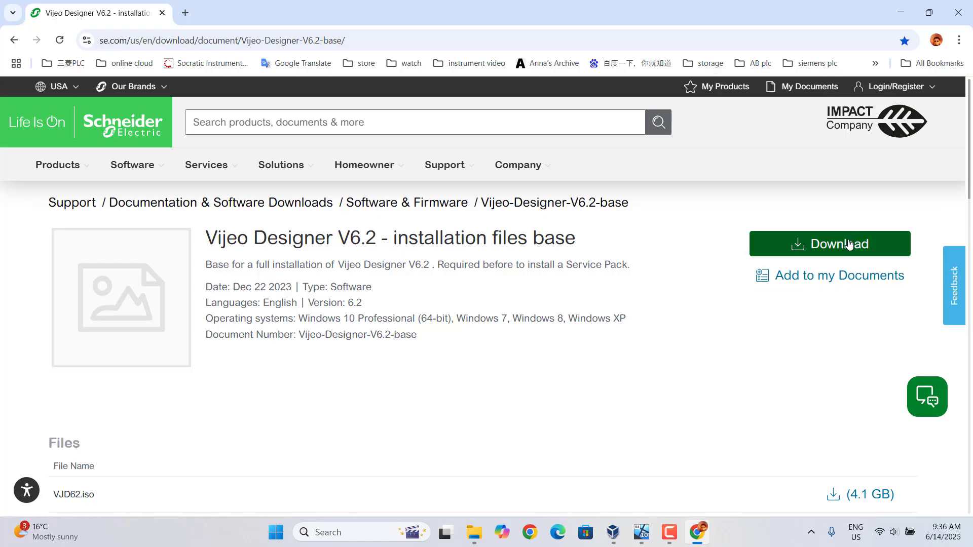
pyautogui.moveTo(971, 176); pyautogui.dragTo(970, 216)
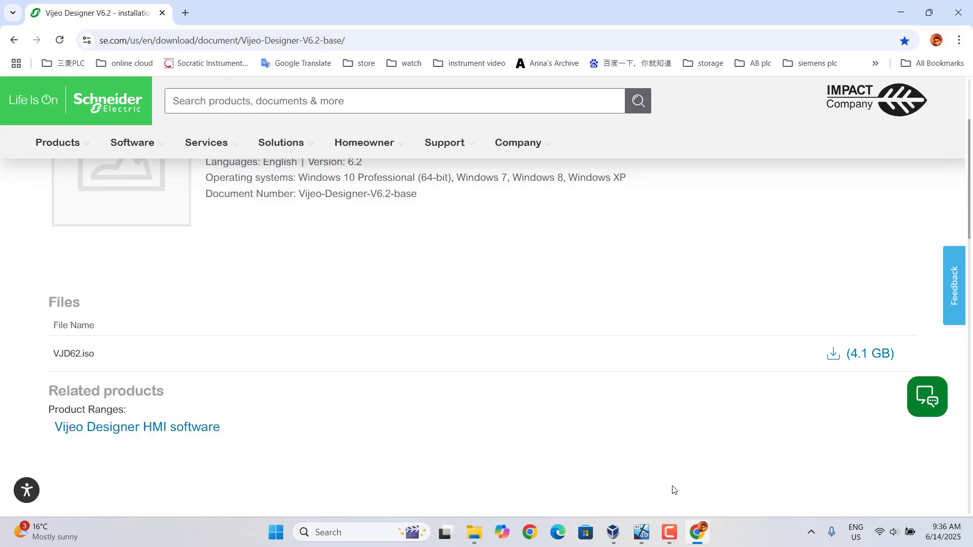
pyautogui.moveTo(640, 532)
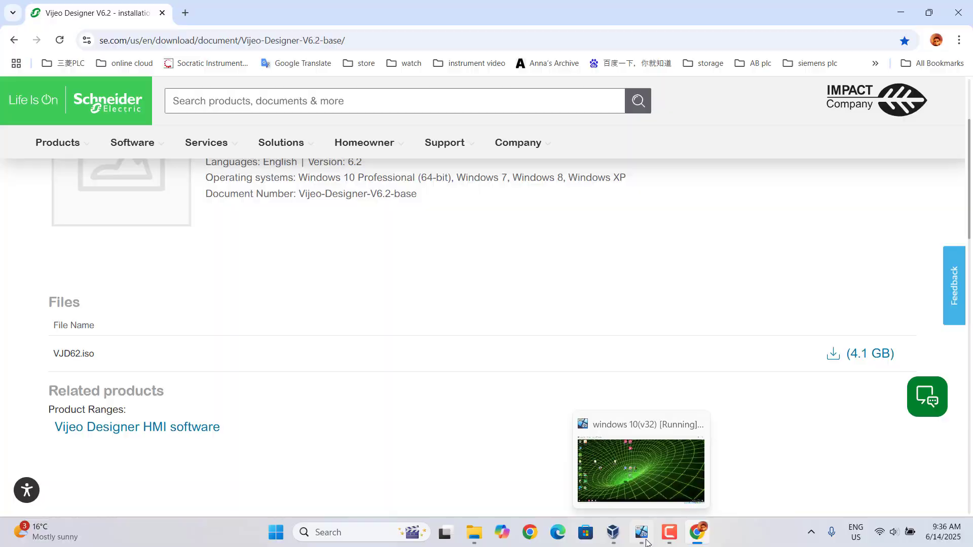
# In the VM, open CD Drive (F:) and inspect the Vijeo Designer file
pyautogui.click(642, 536)
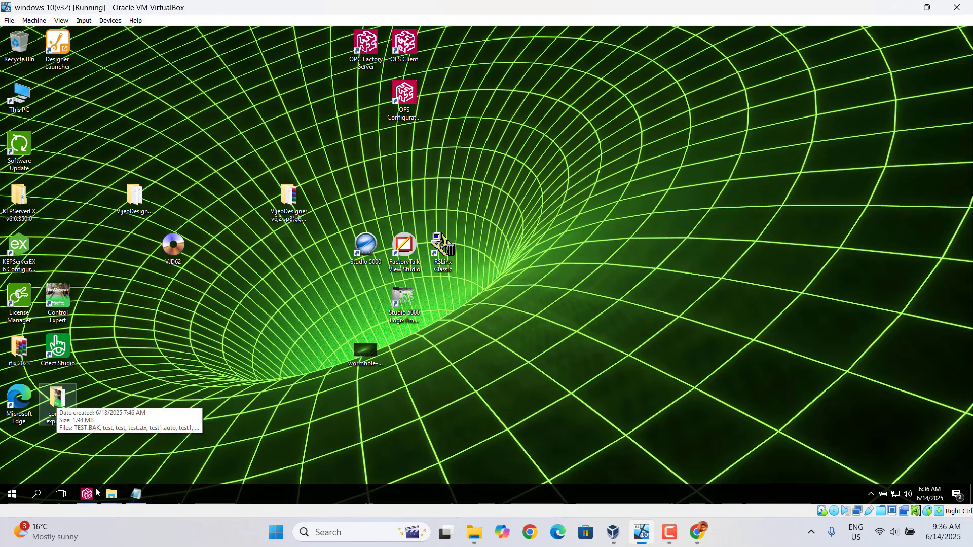
pyautogui.moveTo(111, 495)
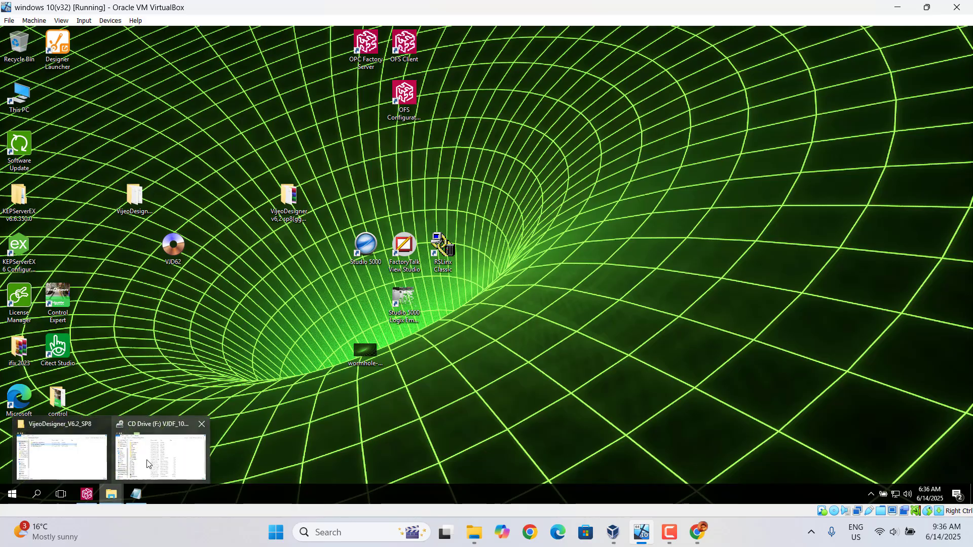
pyautogui.click(147, 460)
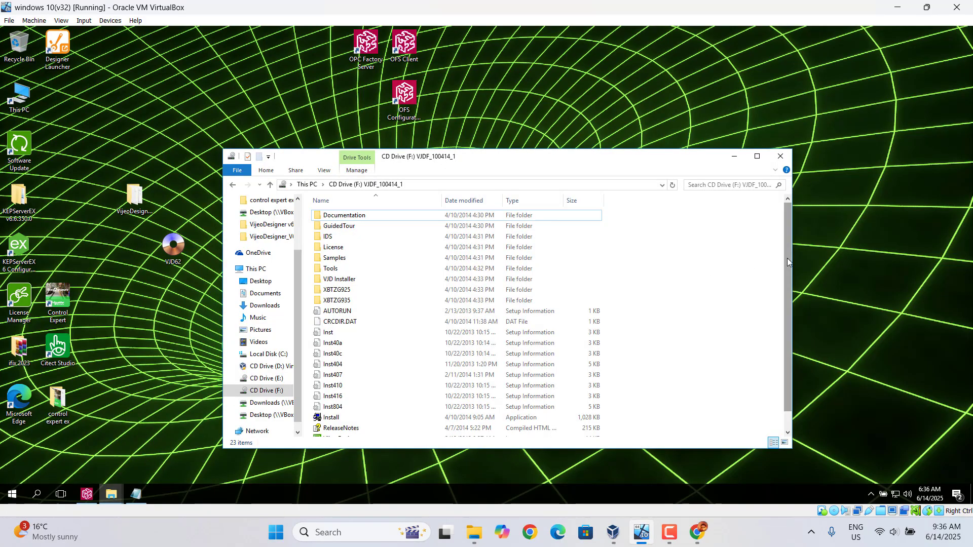
pyautogui.scroll(-1, 787, 261)
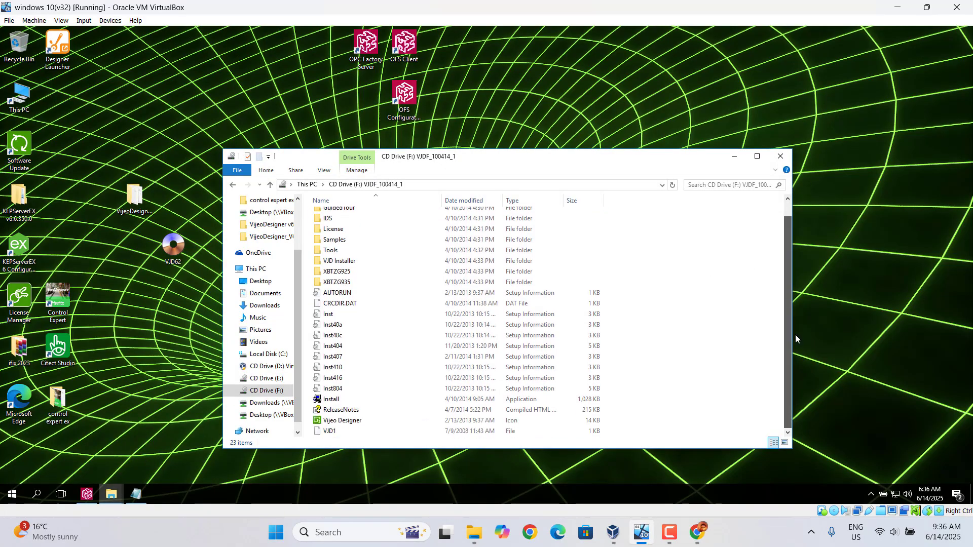
pyautogui.rightClick(343, 422)
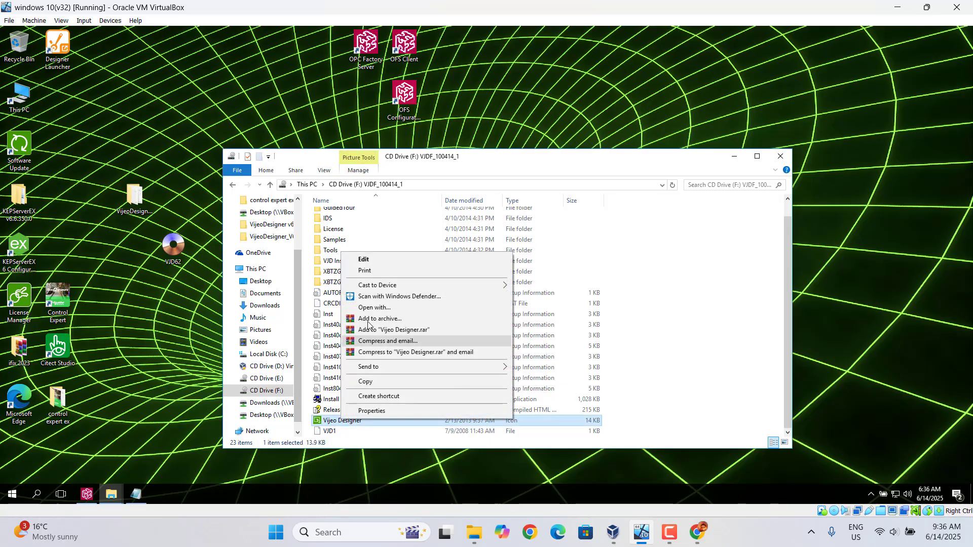
pyautogui.doubleClick(328, 423)
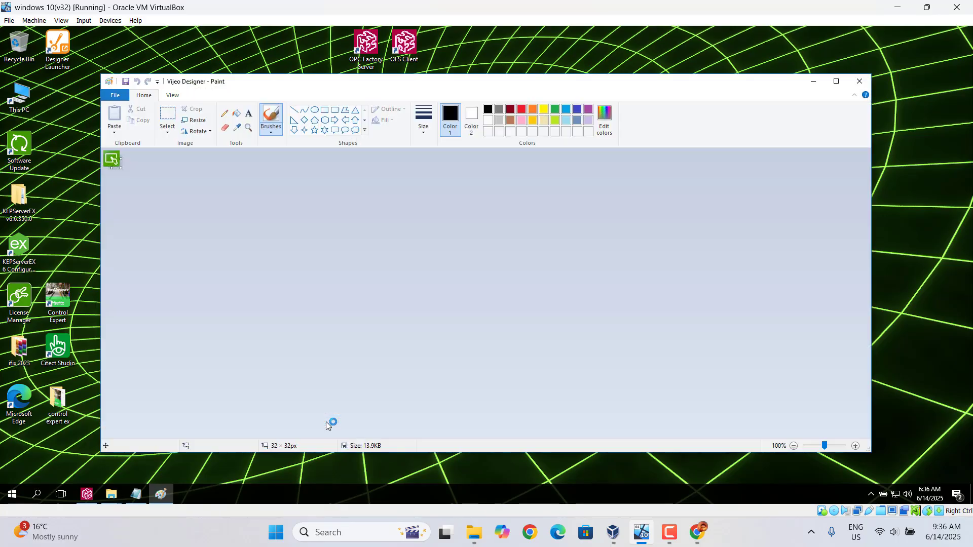
pyautogui.click(860, 83)
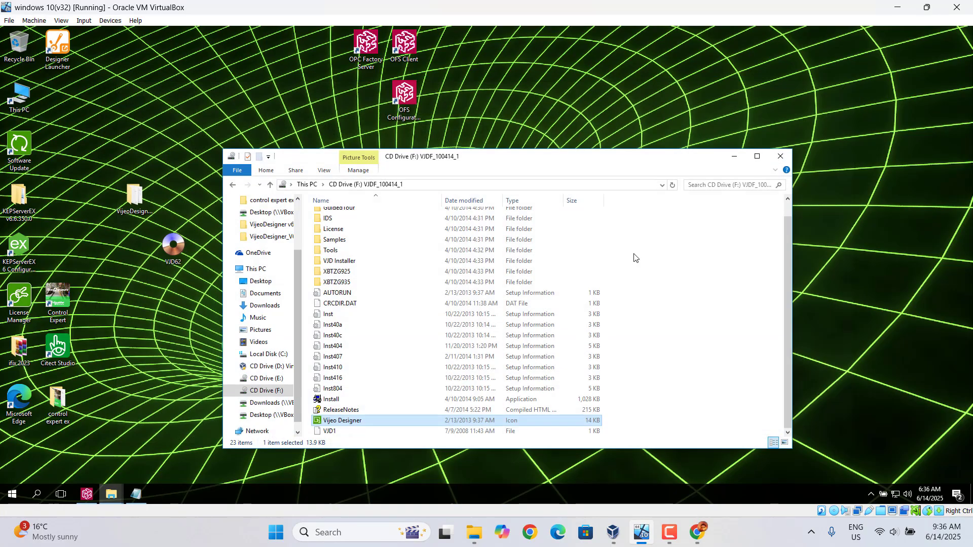
# After a failed normal launch, run the Install program as administrator
pyautogui.doubleClick(330, 402)
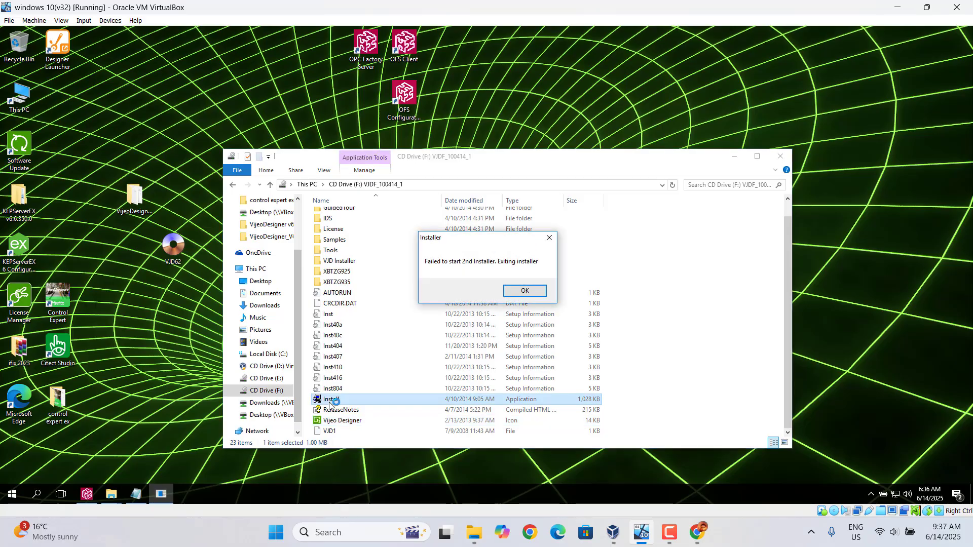
pyautogui.click(525, 292)
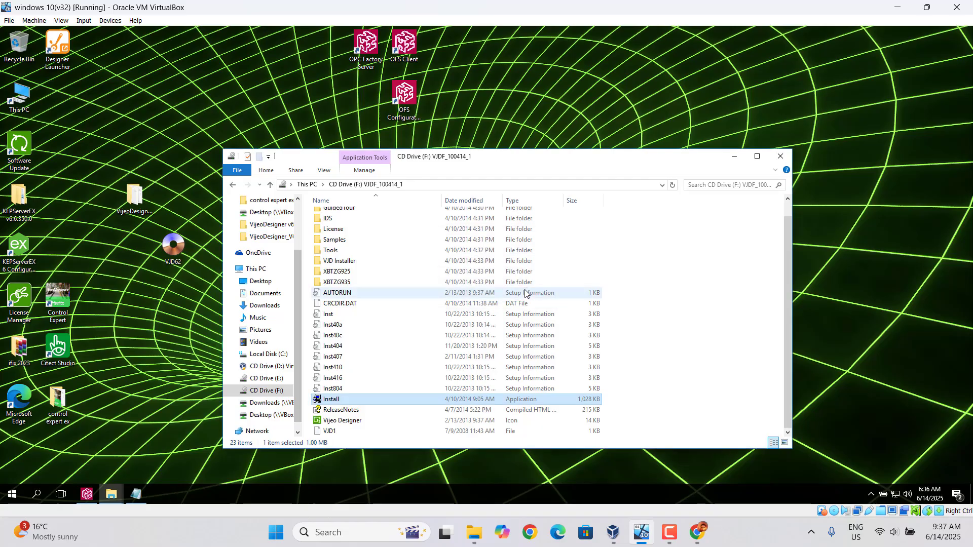
pyautogui.rightClick(331, 403)
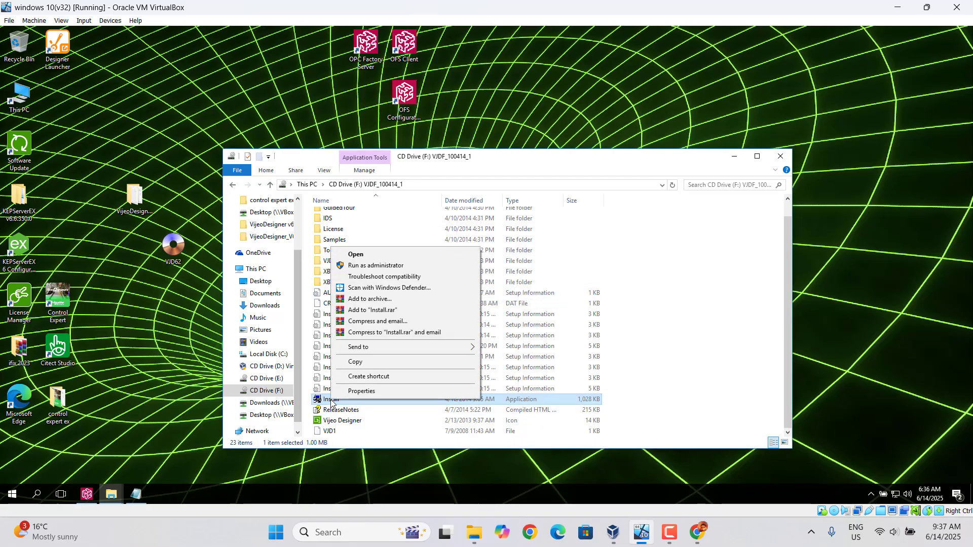
pyautogui.click(364, 266)
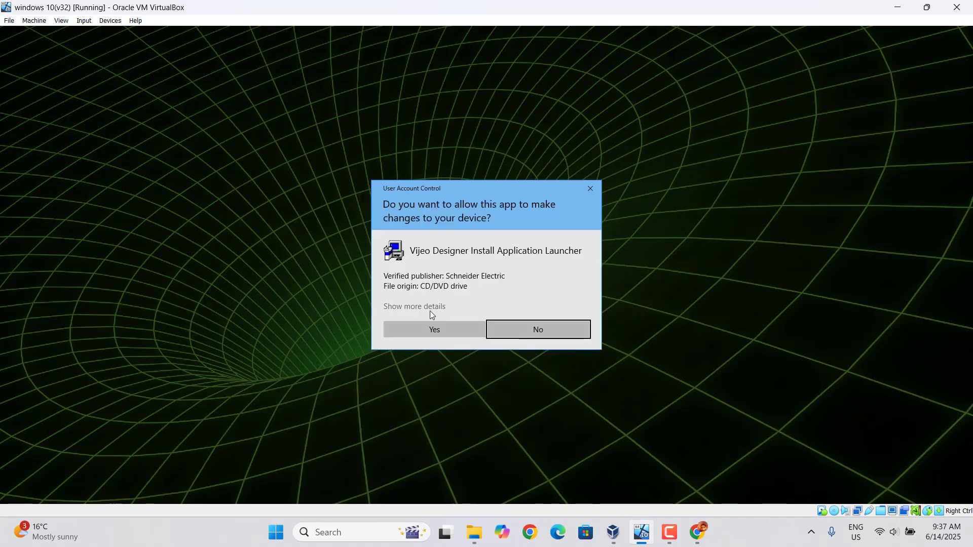
# Approve the UAC prompt and choose Vijeo Designer in the installer launcher
pyautogui.click(429, 330)
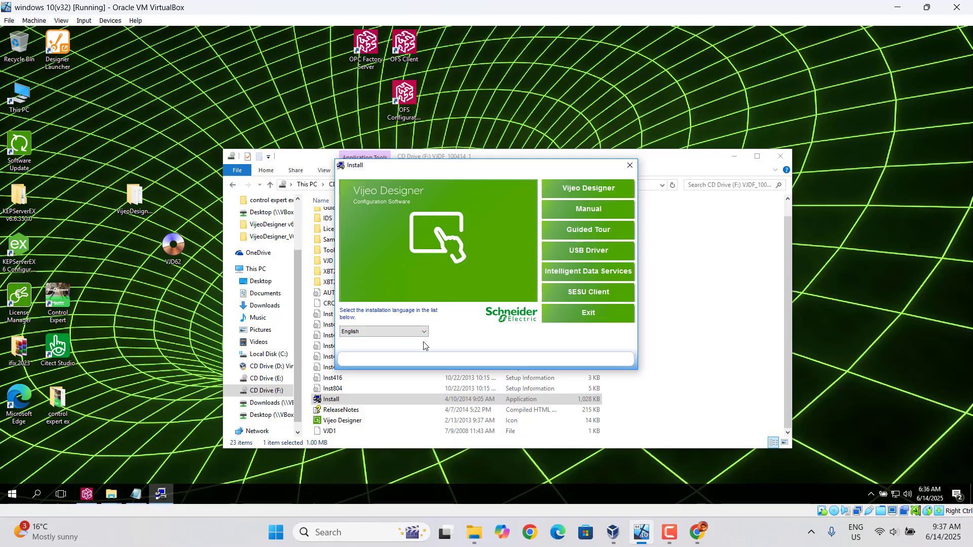
pyautogui.click(588, 190)
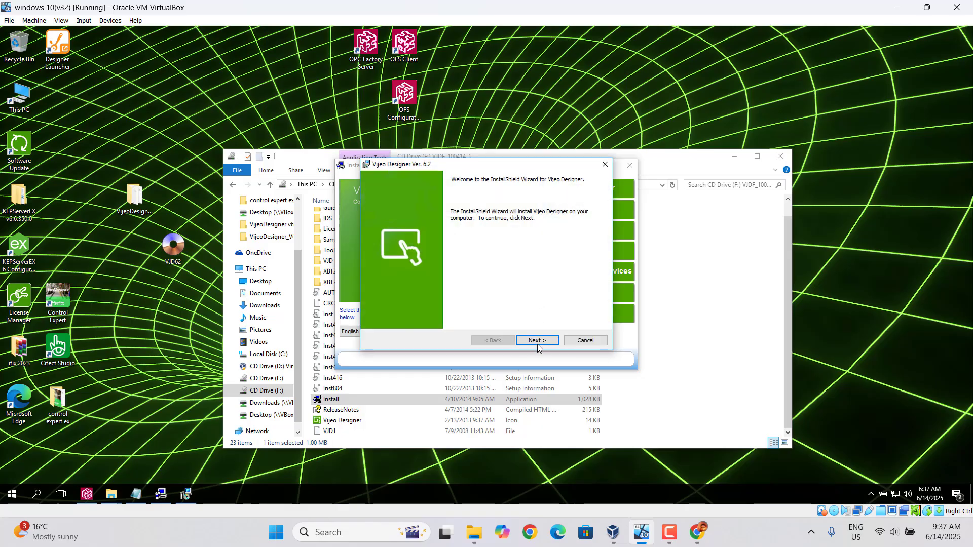
# Pass the welcome page, accept the license, and confirm customer information
pyautogui.click(538, 342)
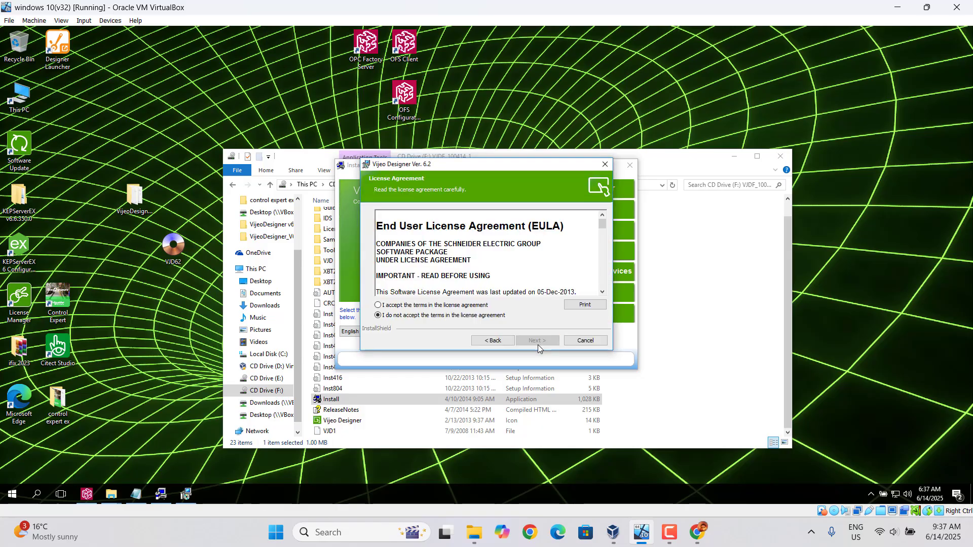
pyautogui.click(419, 306)
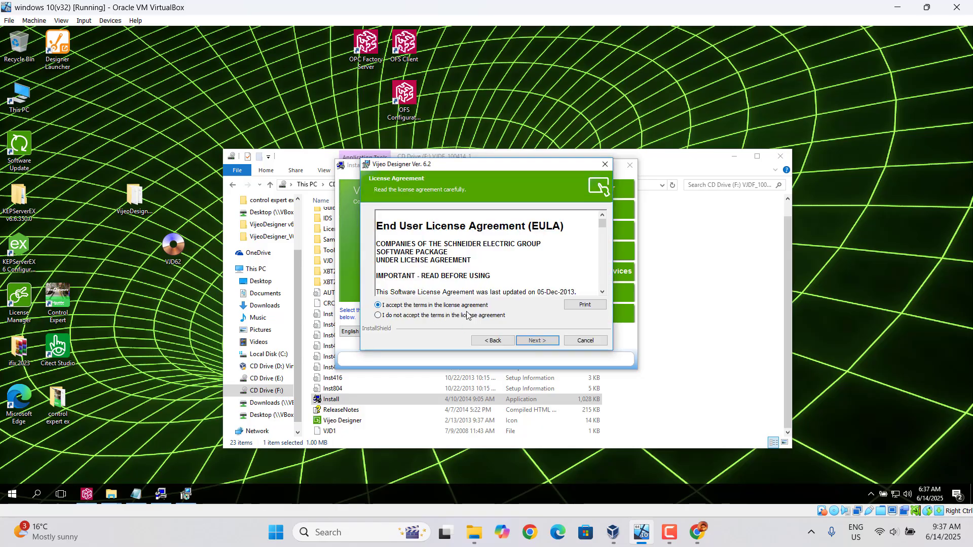
pyautogui.click(537, 341)
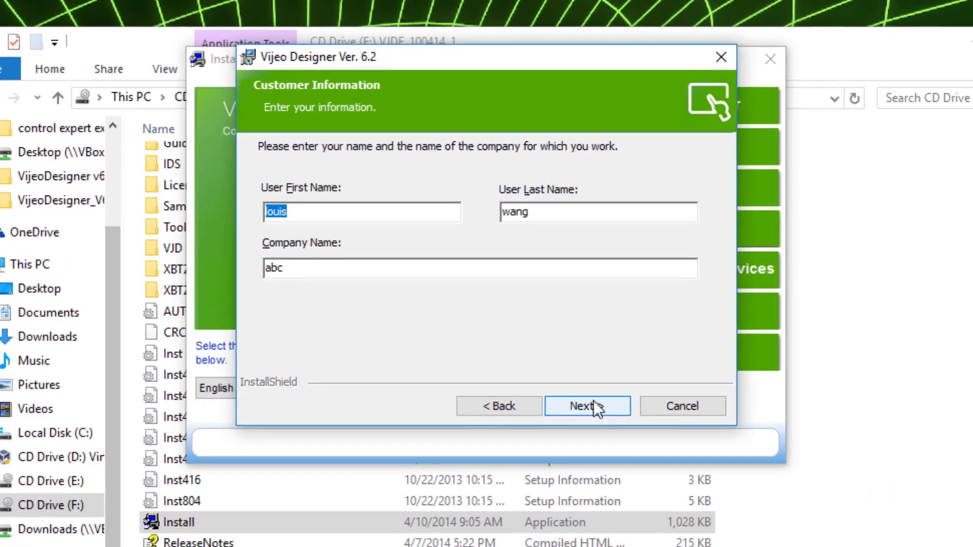
pyautogui.click(594, 402)
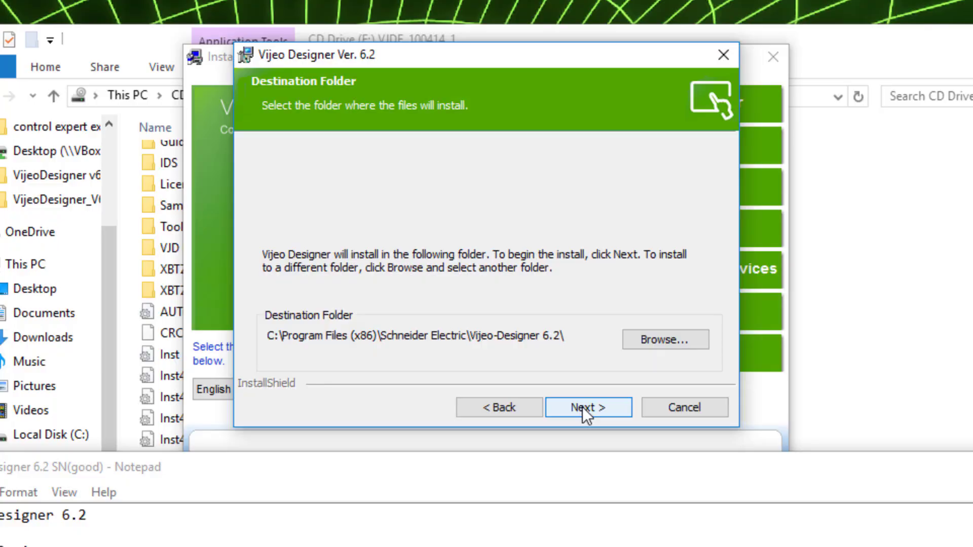
# Keep default folders and English, skipping the Quick Launch Bar shortcut
pyautogui.click(582, 407)
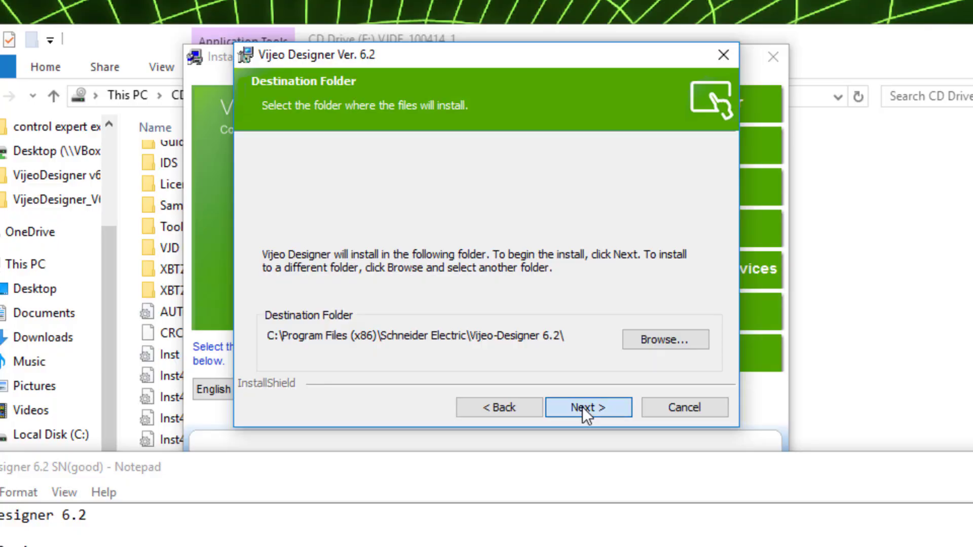
pyautogui.click(583, 407)
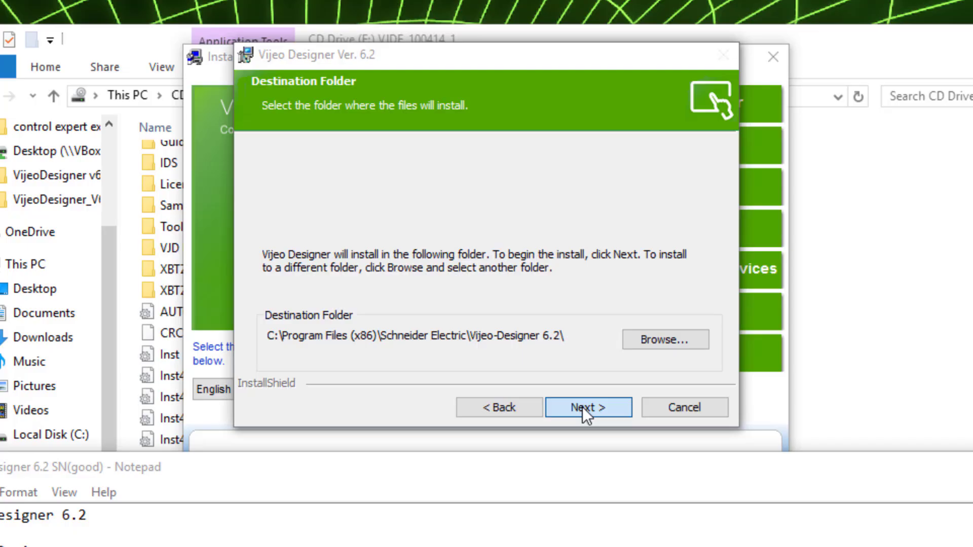
pyautogui.click(583, 406)
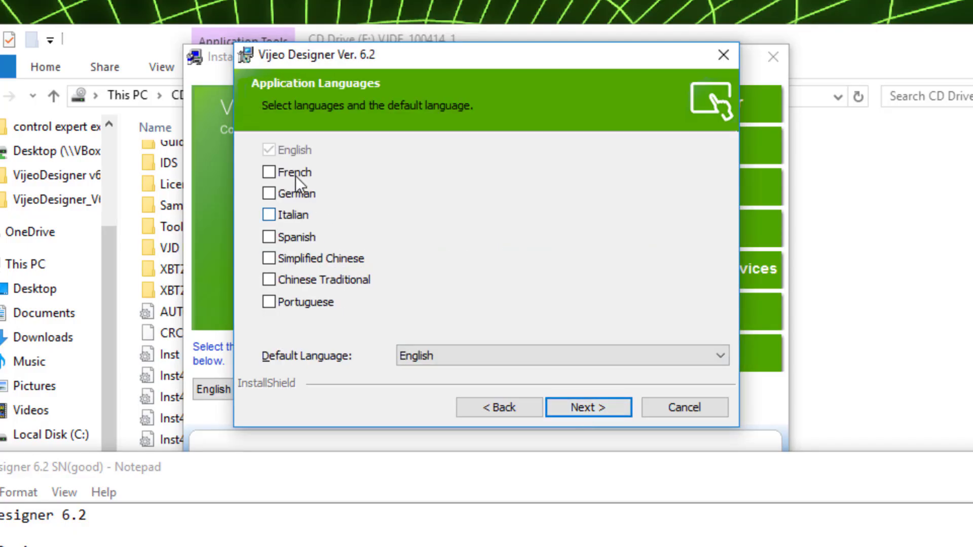
pyautogui.click(590, 409)
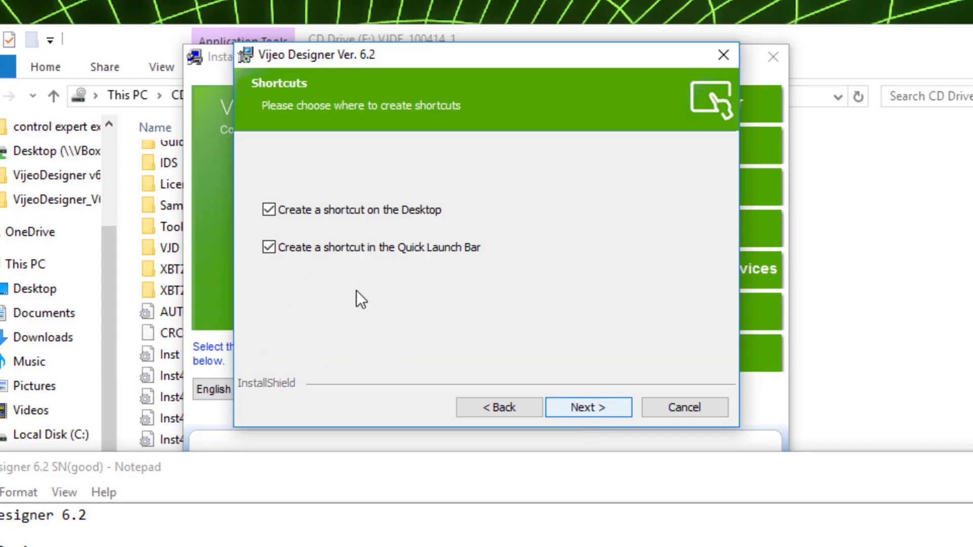
pyautogui.click(272, 247)
pyautogui.click(592, 401)
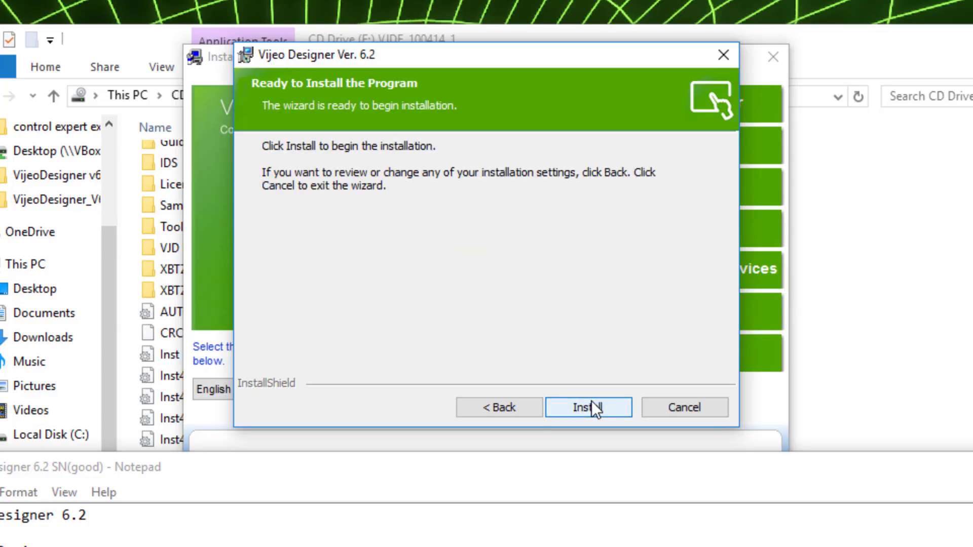
# Install Vijeo Designer 6.2 and let setup finish to the Welcome dialog
pyautogui.click(591, 400)
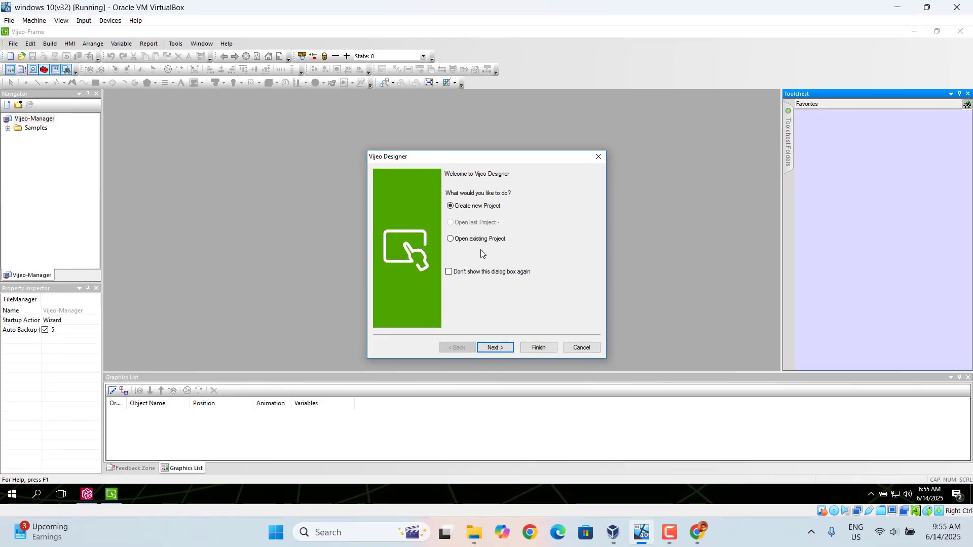
# Create project 'test' for an XBTGT4000 Series XBTGT4330 target, skipping IP setup
pyautogui.click(496, 348)
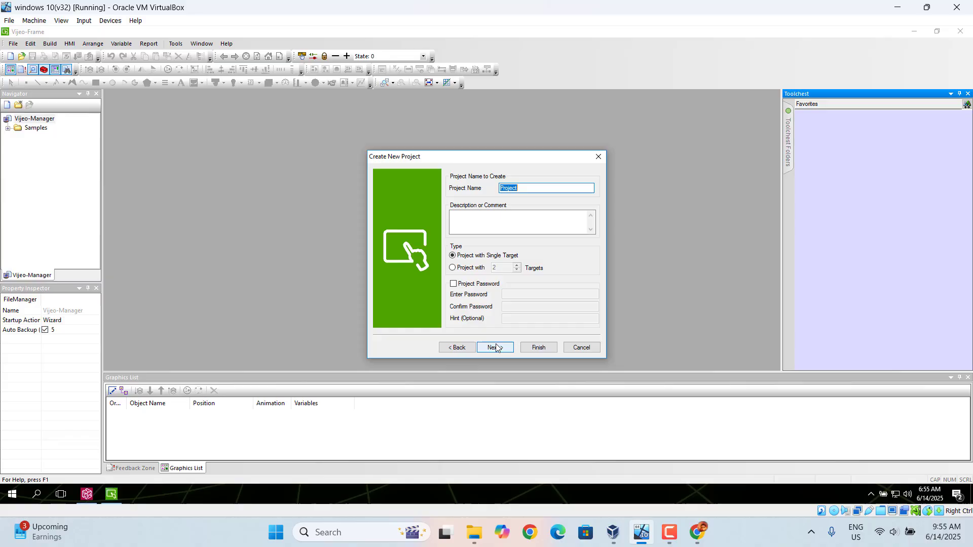
pyautogui.write('test')
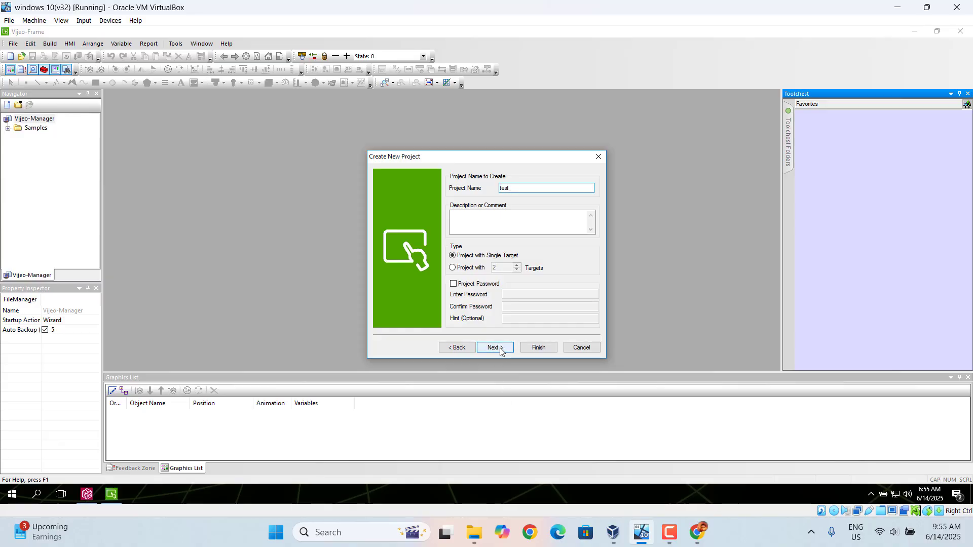
pyautogui.click(500, 351)
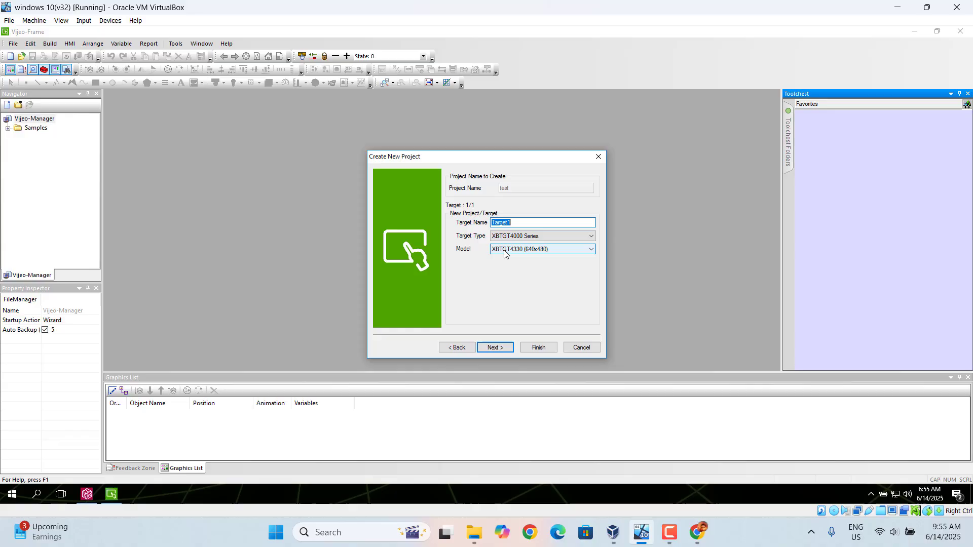
pyautogui.click(591, 237)
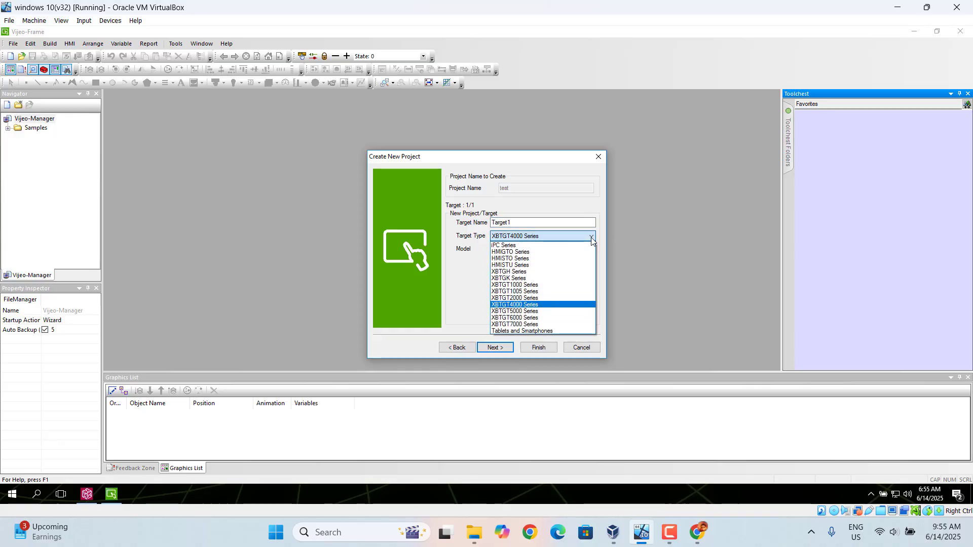
pyautogui.click(548, 304)
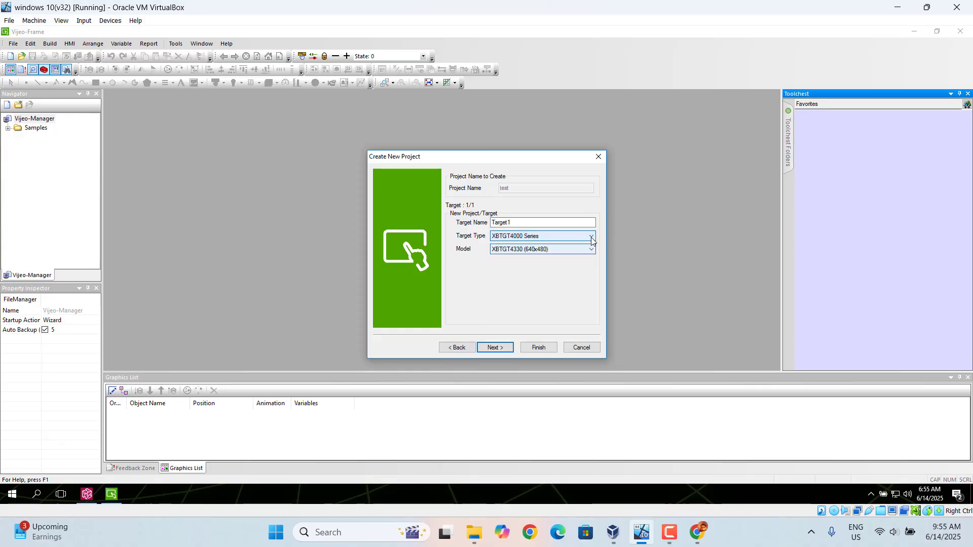
pyautogui.click(494, 349)
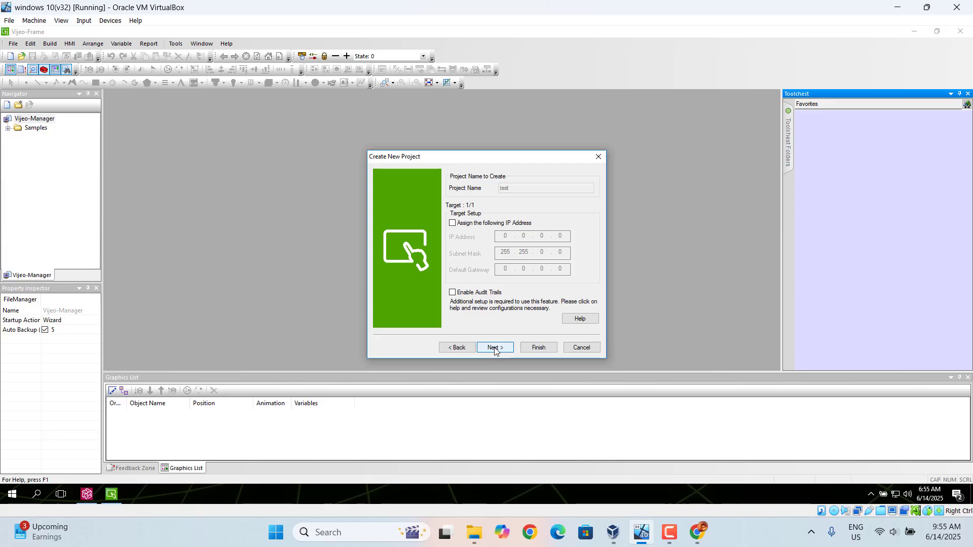
pyautogui.click(495, 349)
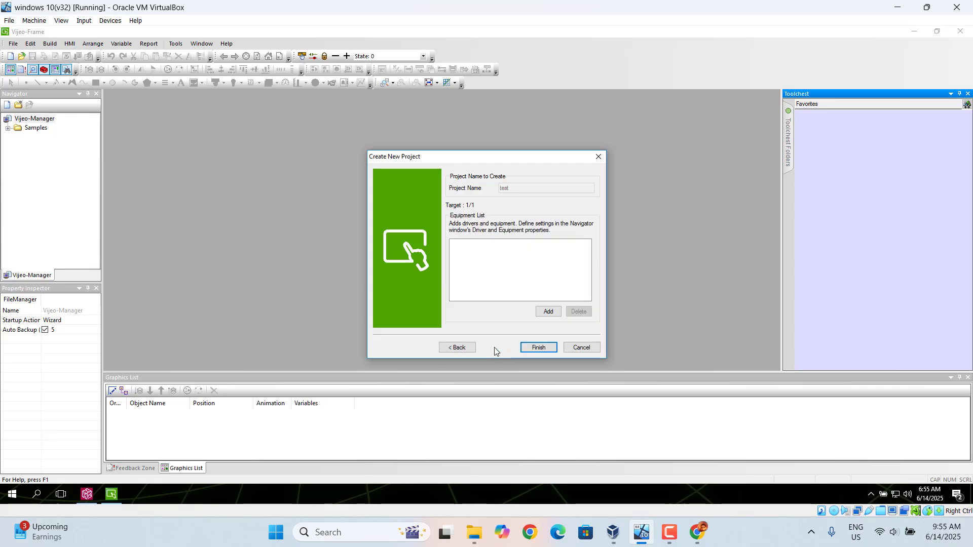
# Finish the wizard so the test project opens with its blank Panel1
pyautogui.click(539, 348)
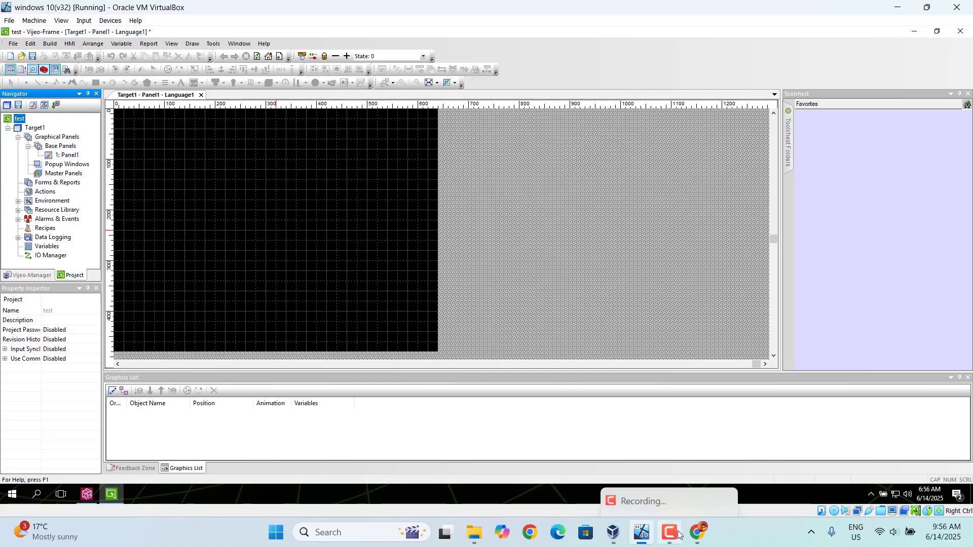
pyautogui.moveTo(669, 532)
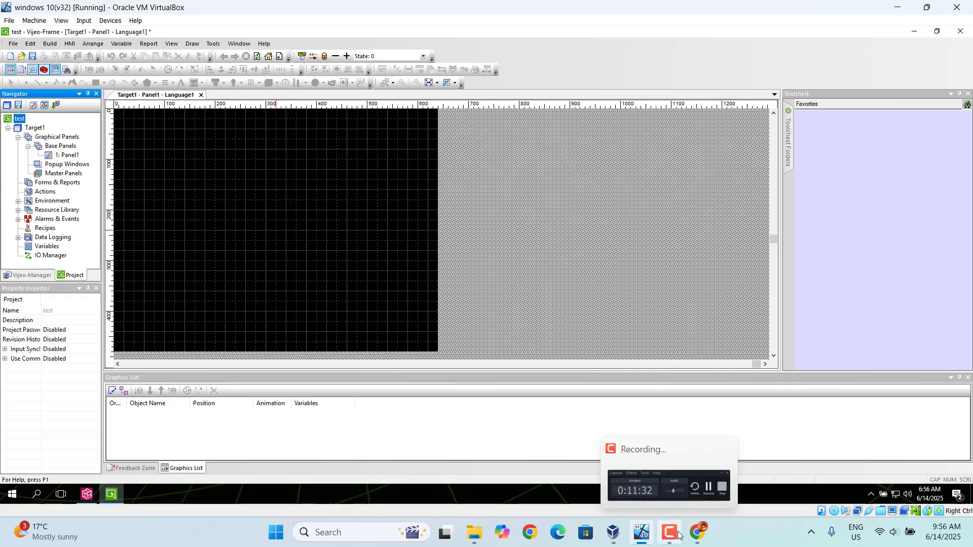
pyautogui.click(668, 532)
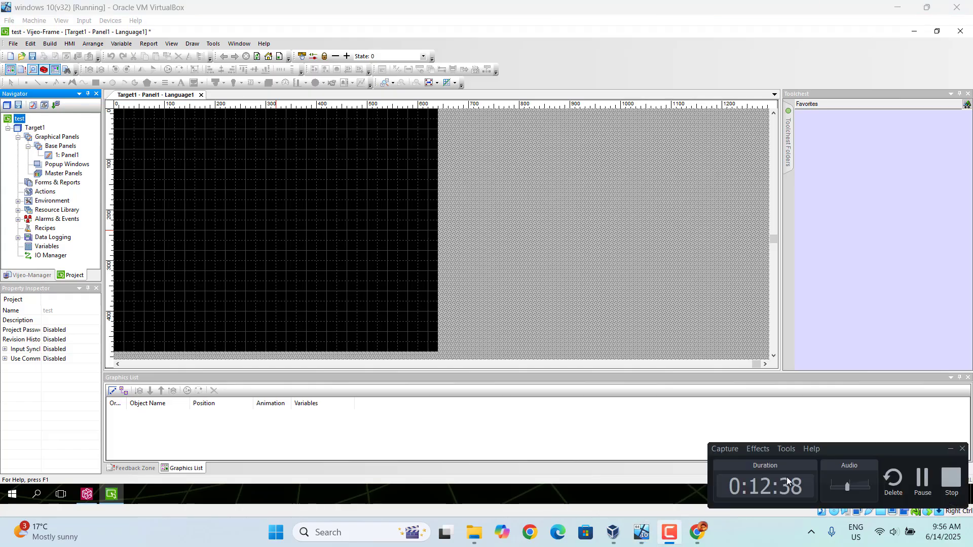